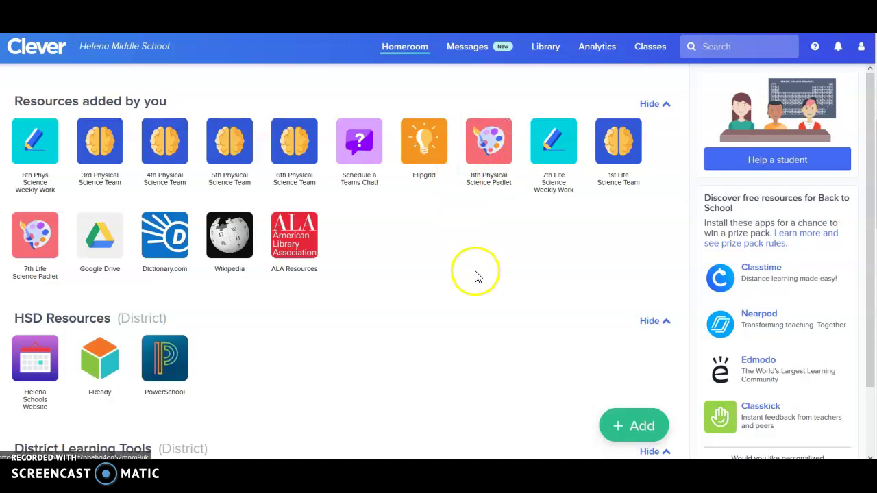
Step: Open the 8th Physical Science Padlet and start a post titled "Example" with the teacher's name as body text
click(485, 152)
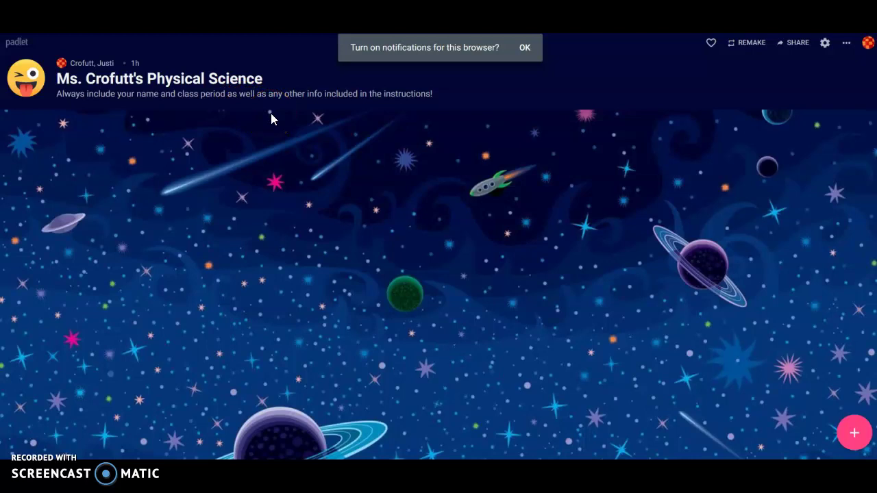
click(856, 438)
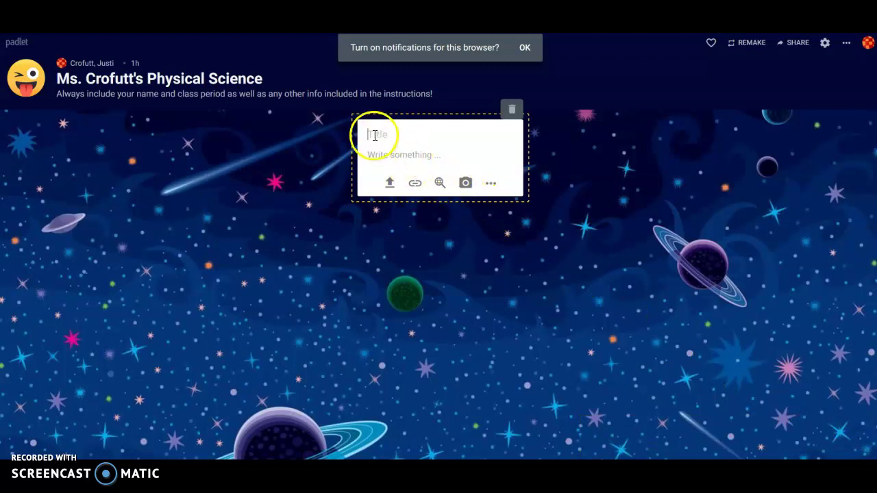
click(398, 155)
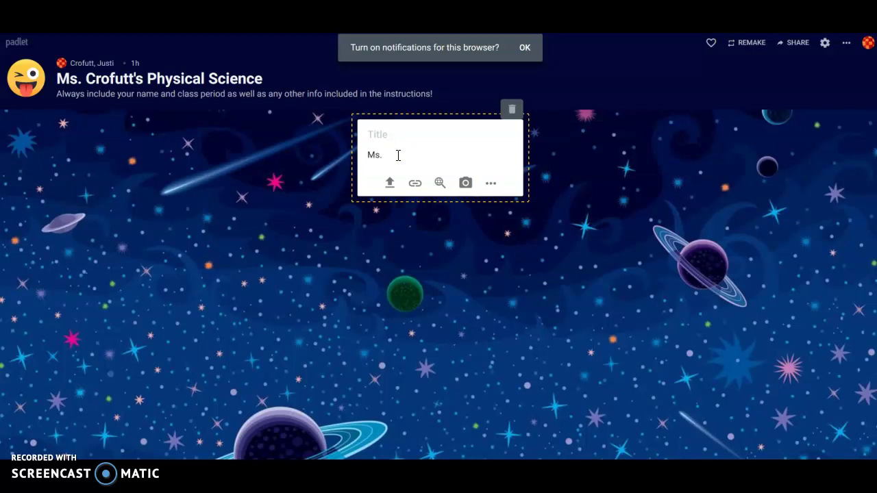
click(392, 132)
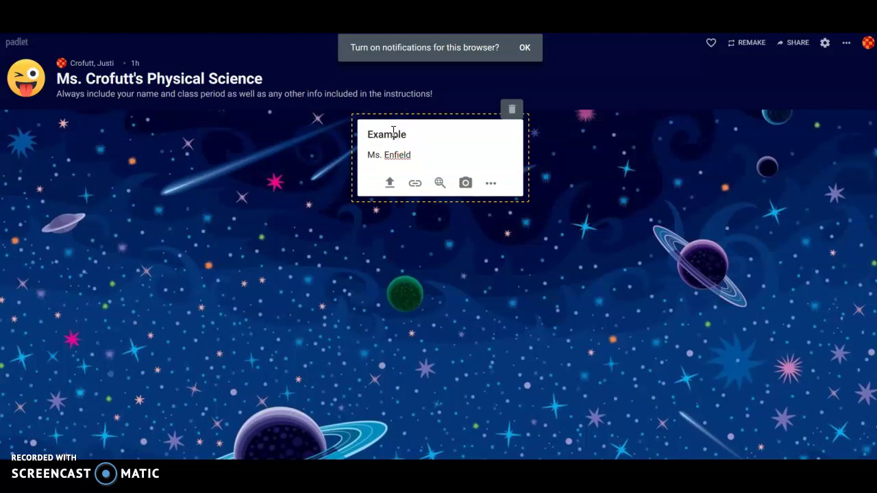
Step: Upload the picture kahoot7 from the computer to the Example post, and remove the attachment again
click(390, 184)
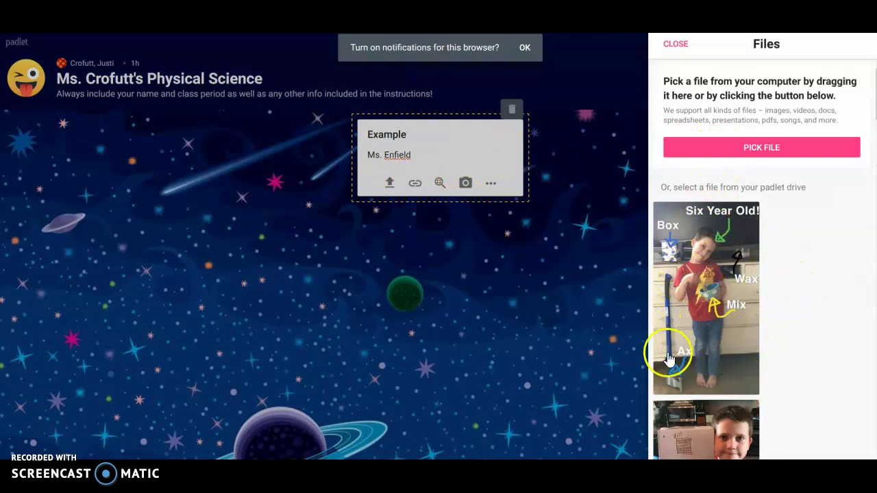
click(768, 149)
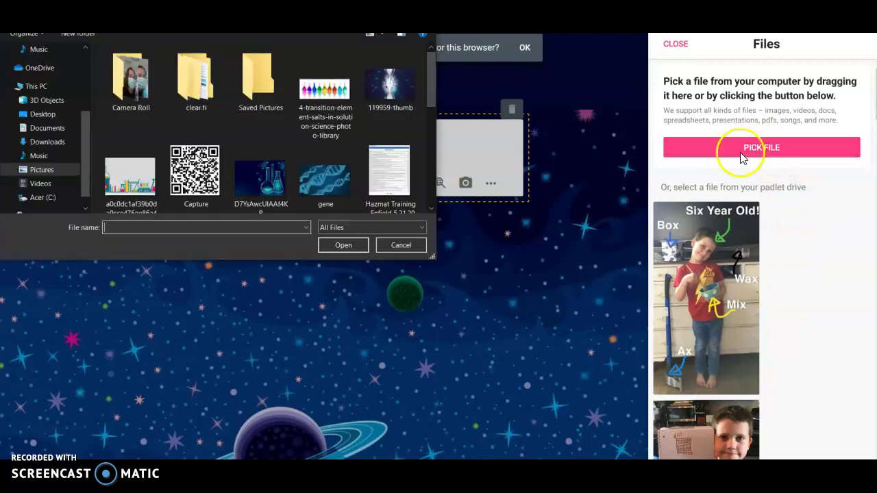
scroll(266, 137, down, 2)
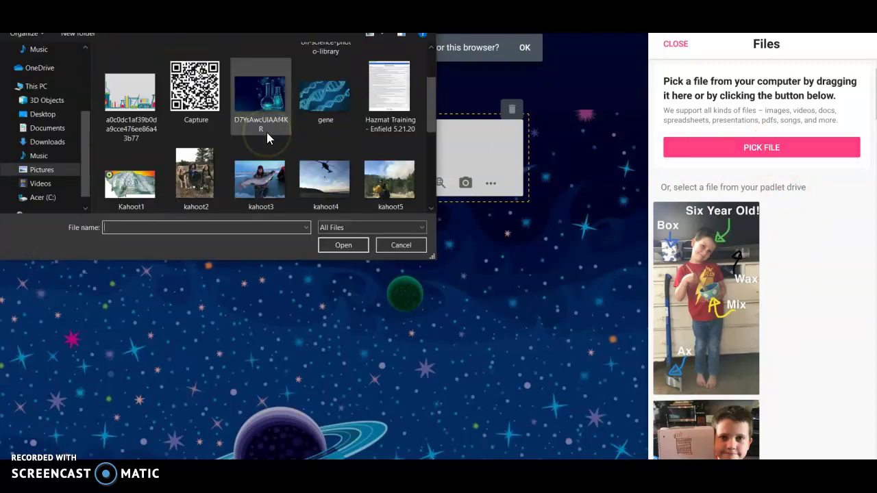
scroll(267, 137, down, 5)
click(197, 90)
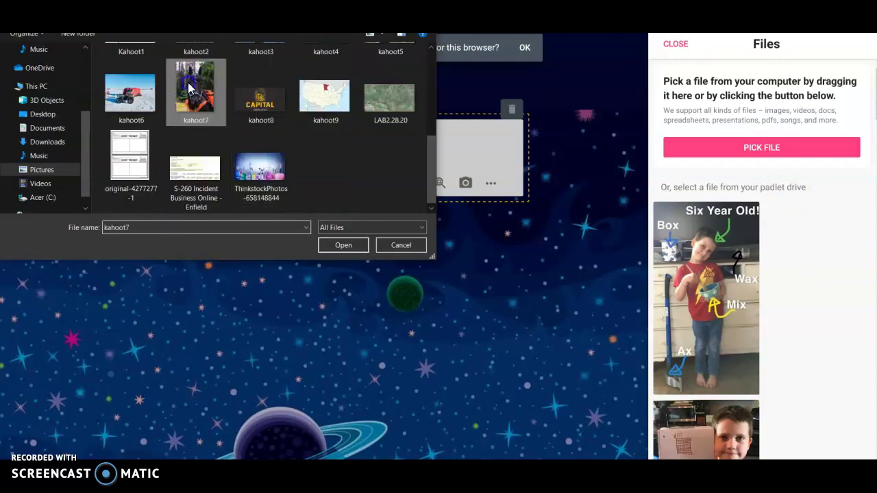
click(343, 247)
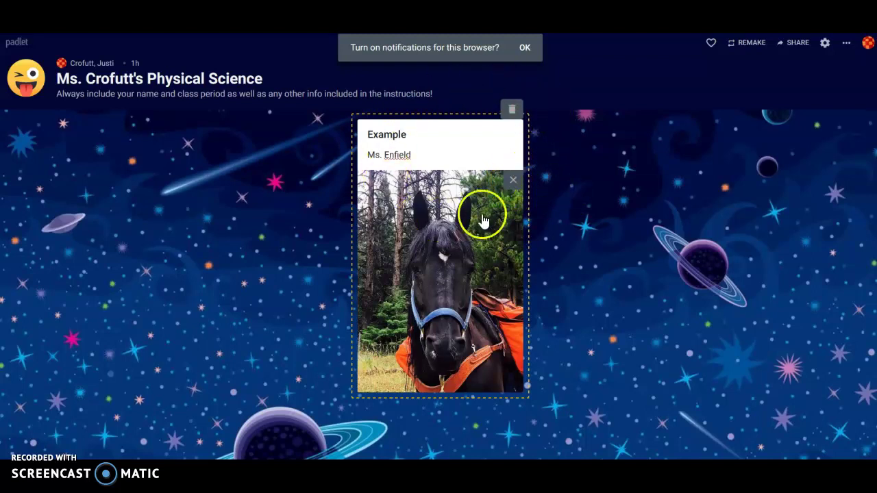
click(513, 183)
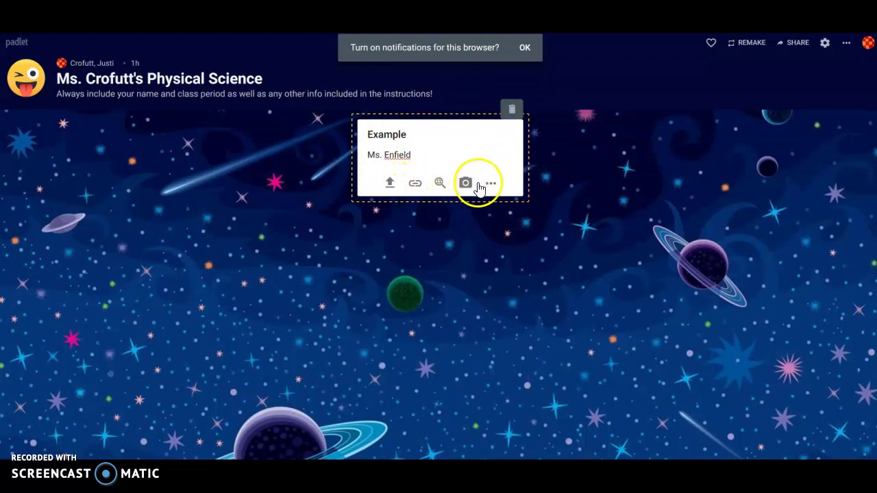
click(416, 185)
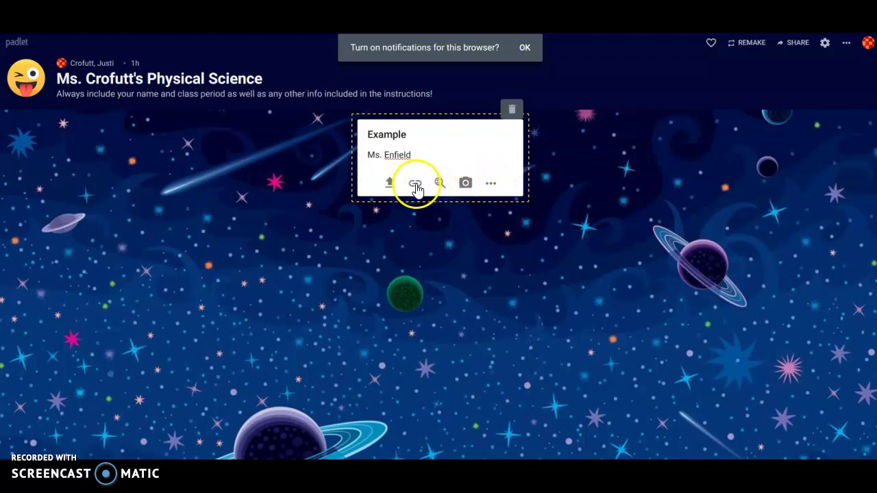
click(416, 185)
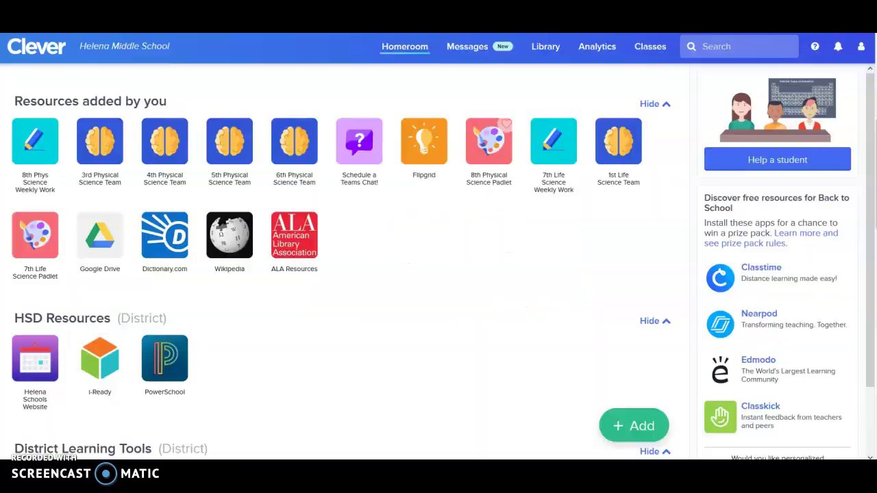
click(473, 23)
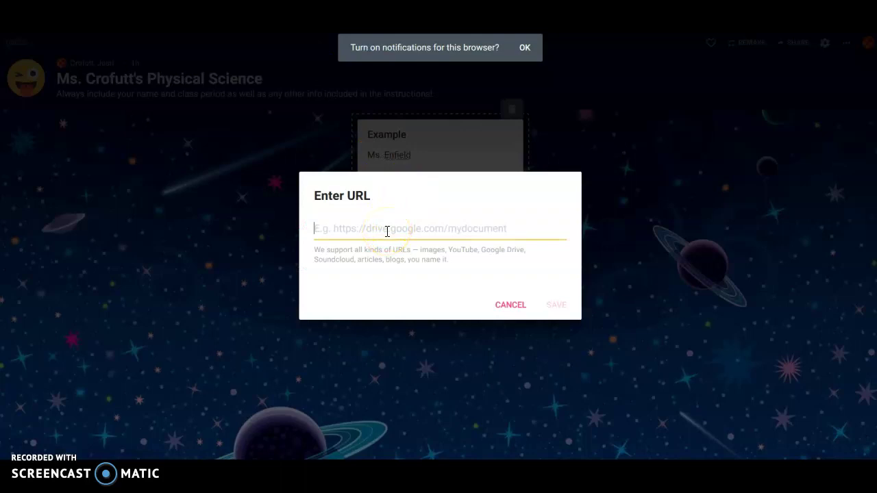
text(https://clever.com/in/helenaschools/teacher)
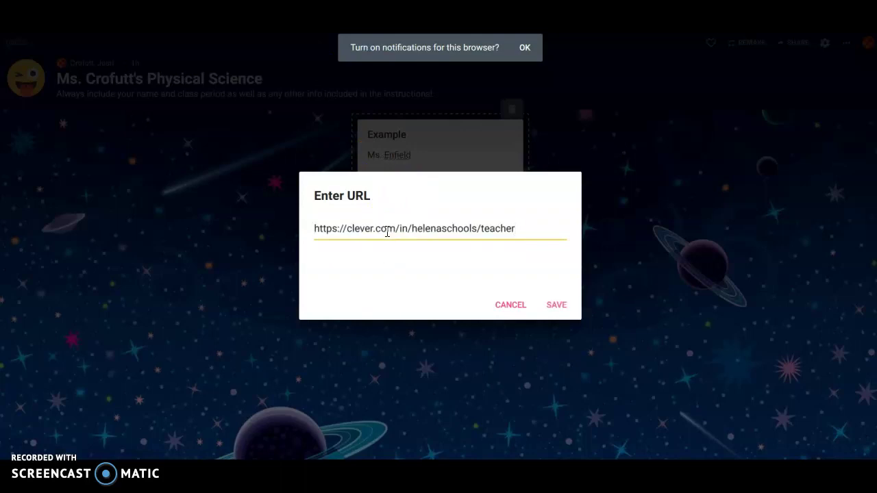
click(556, 306)
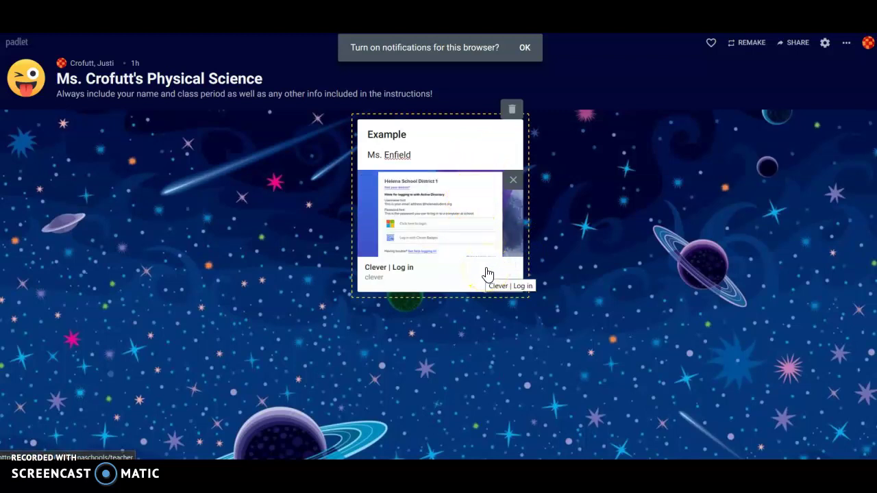
click(513, 183)
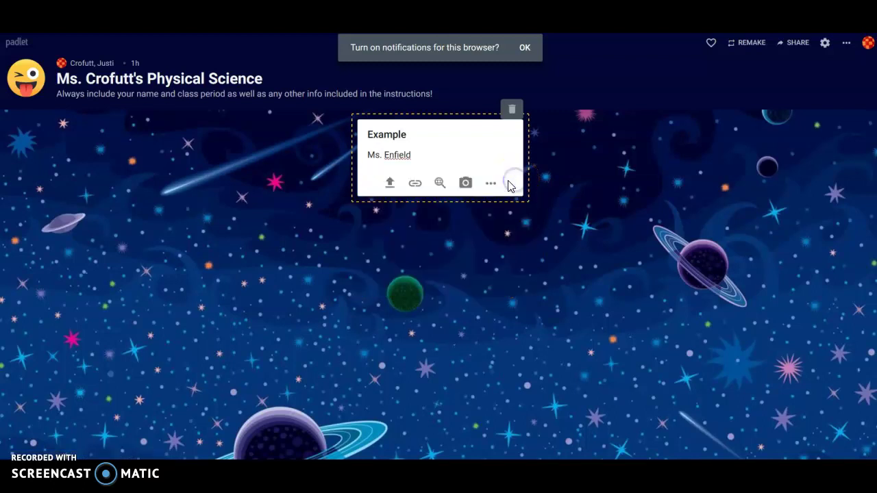
Step: Try to take a camera photo for the Example post, and close the camera
click(466, 186)
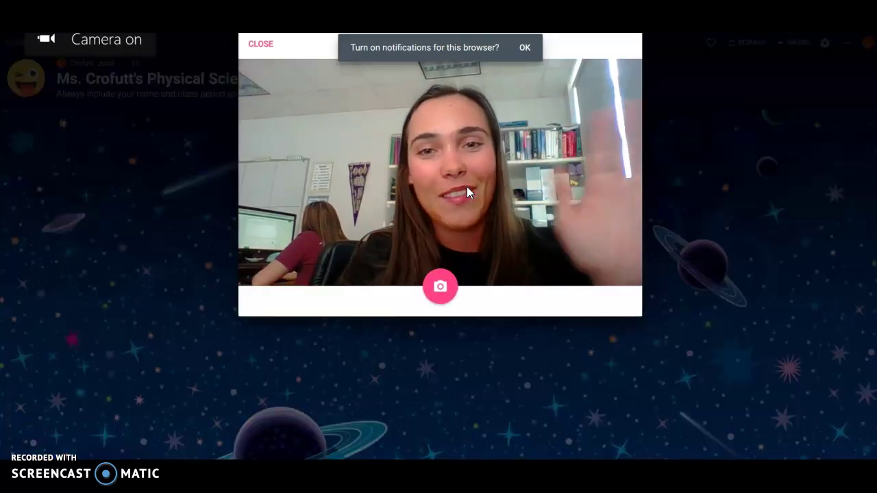
click(452, 286)
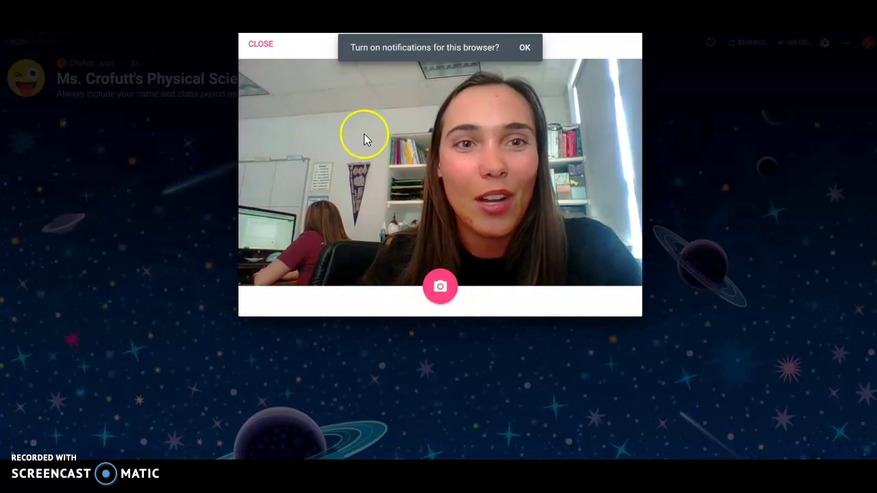
click(261, 47)
Step: Try a screen recording with audio for the Example post, decline screen and microphone sharing, and close the recorder
click(492, 191)
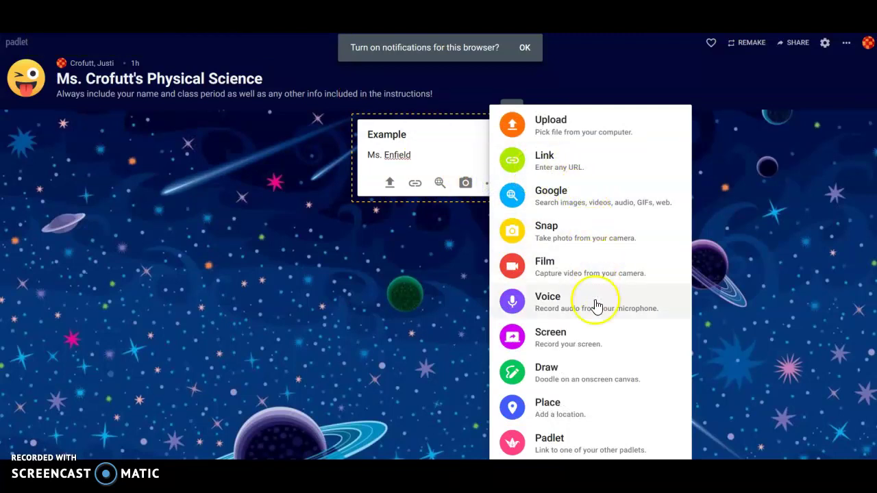
click(580, 346)
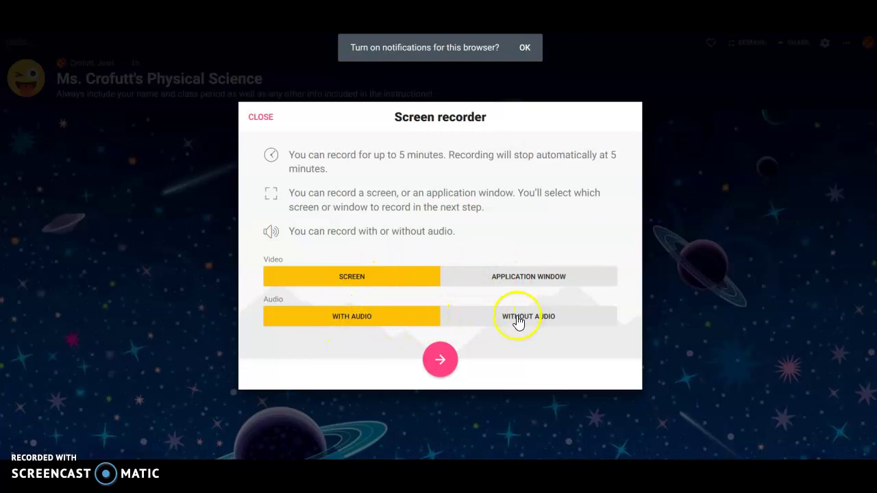
click(446, 360)
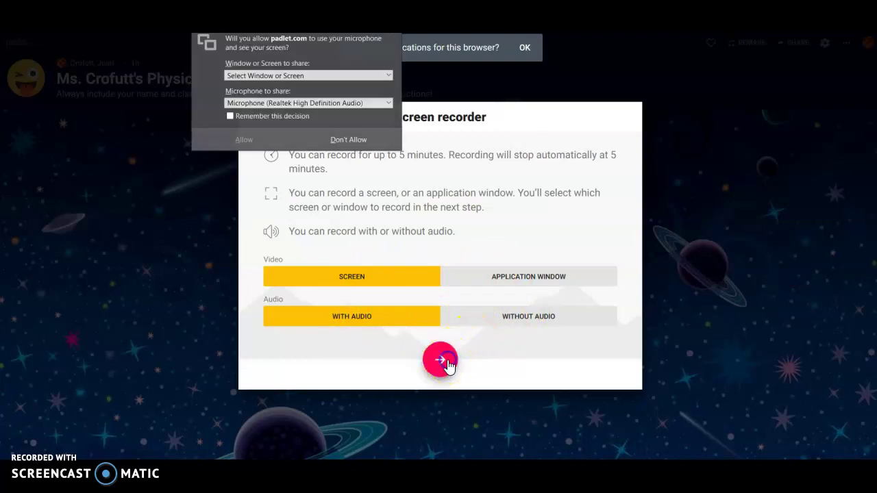
click(344, 139)
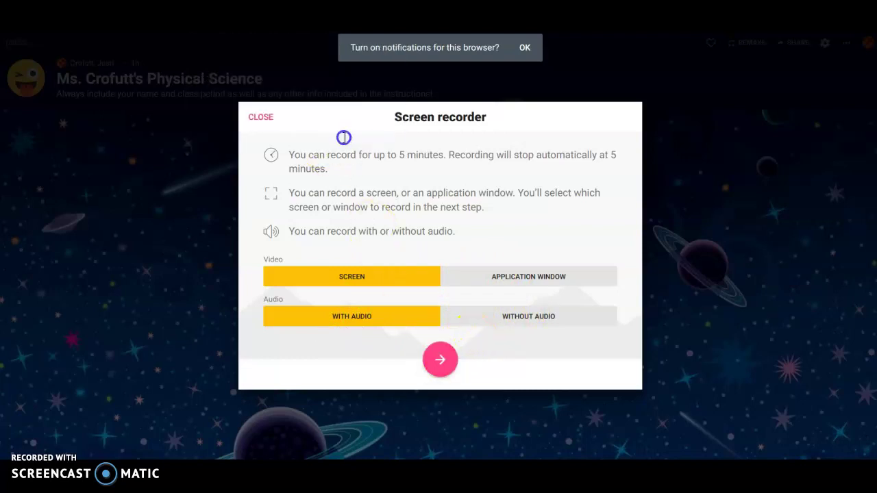
click(260, 118)
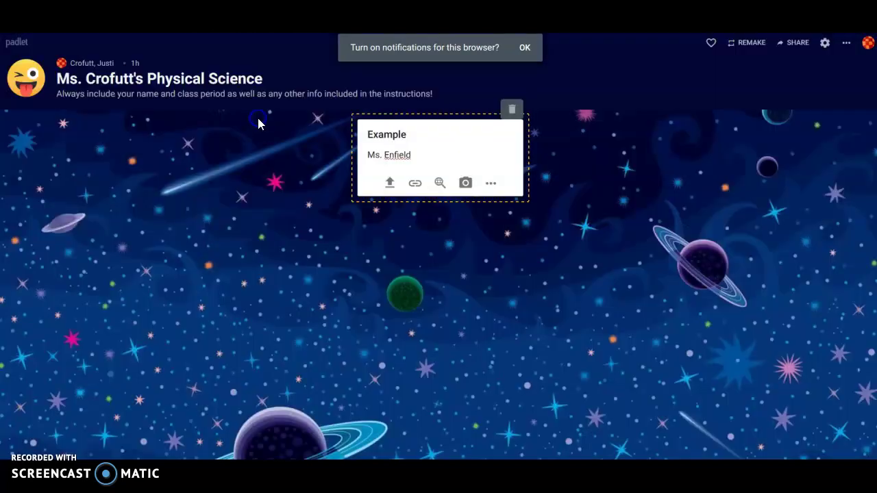
Step: Draw a black smiley face on a white canvas and save the drawing to the Example post
click(493, 185)
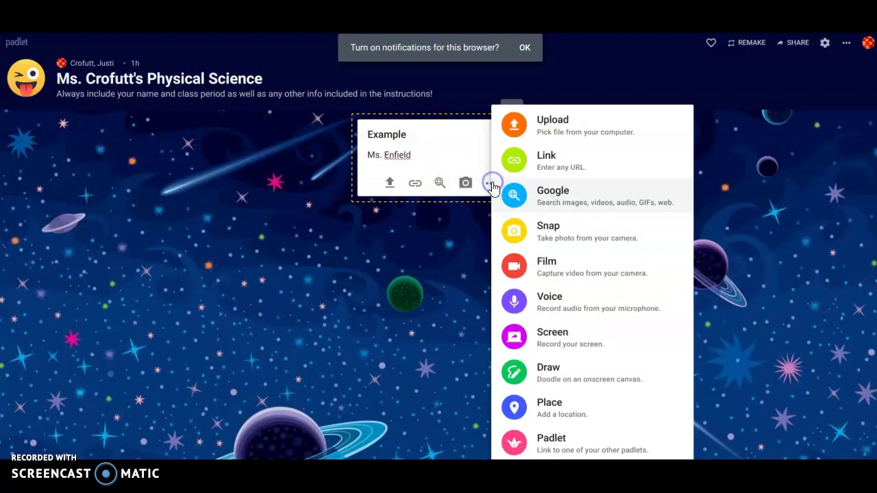
click(581, 382)
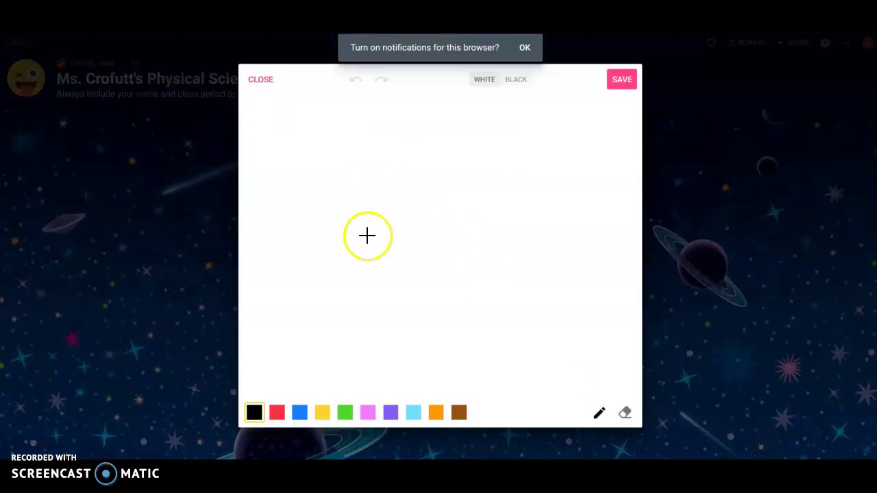
mouse_move(360, 230)
mouse_down()
mouse_move(429, 280)
mouse_move(464, 234)
mouse_up()
drag(380, 188, 388, 237)
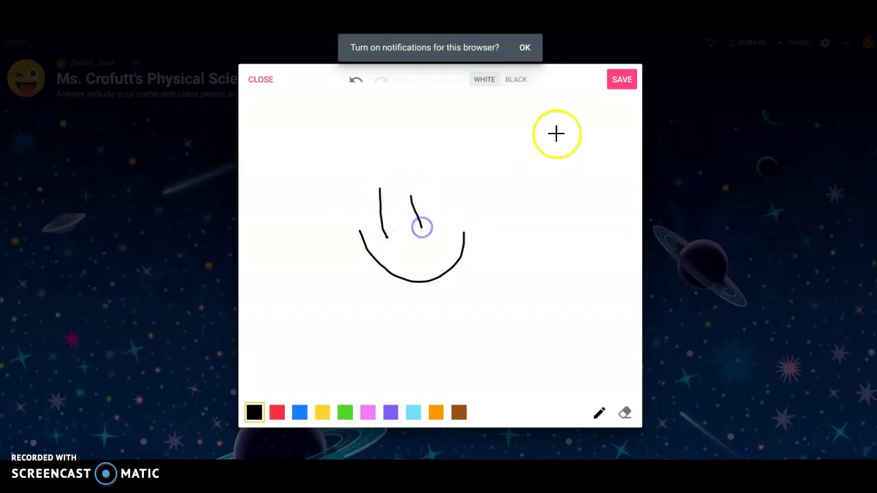
click(619, 81)
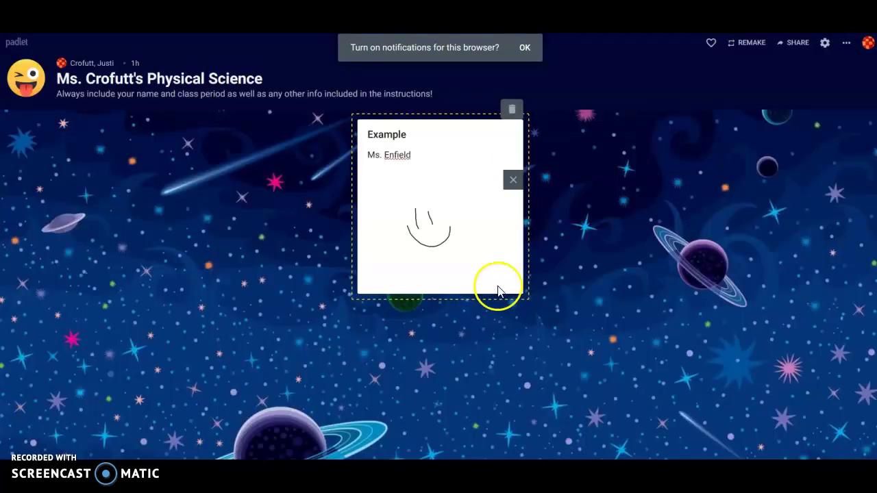
Step: Remove the smiley drawing from the Example post and delete the post from the board
click(419, 158)
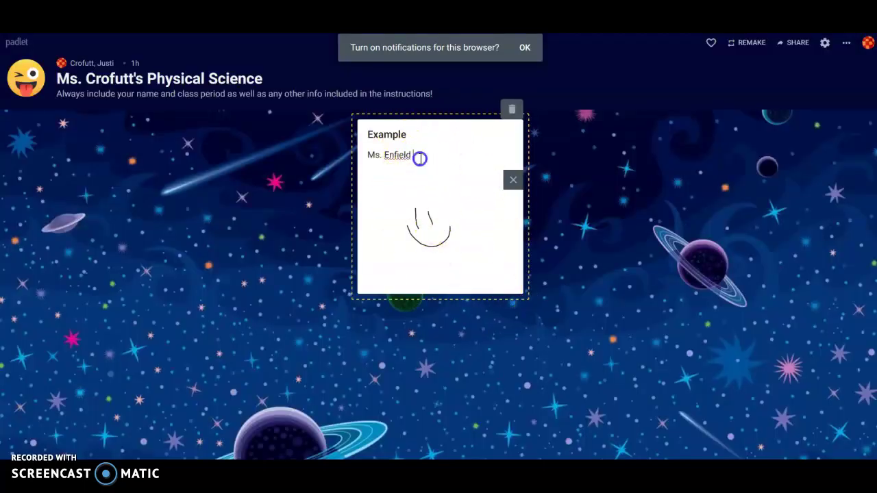
click(513, 180)
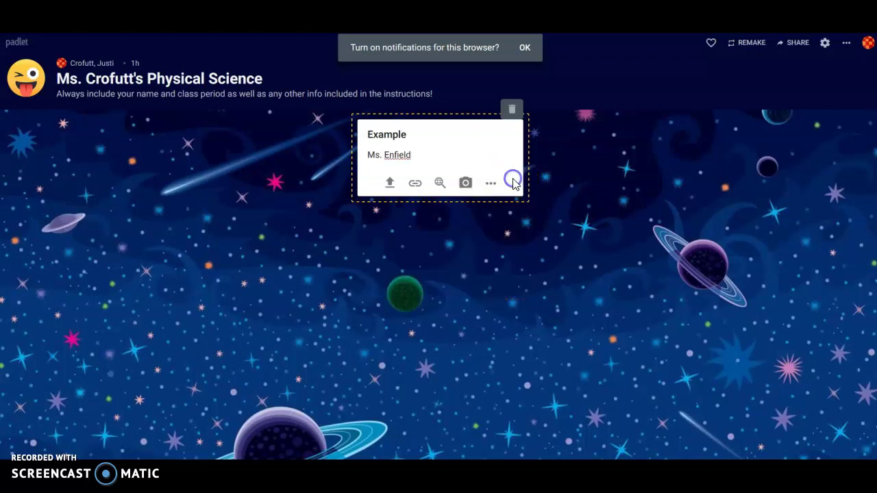
click(512, 110)
click(460, 211)
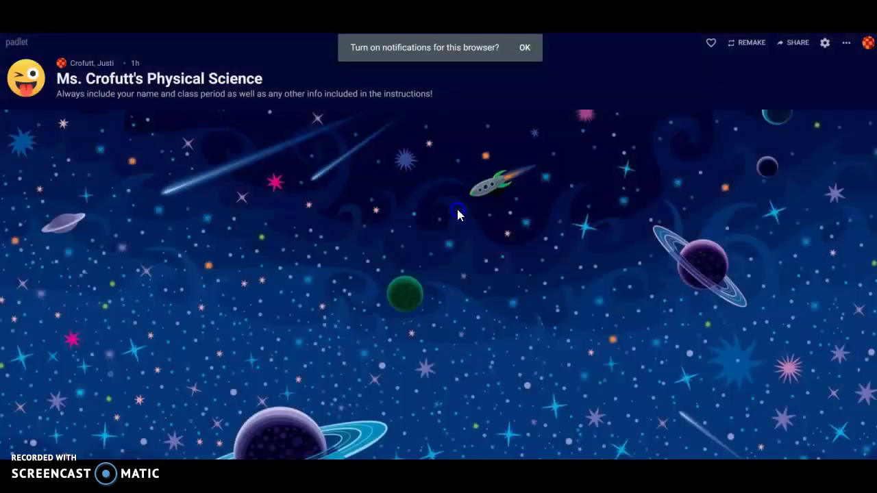